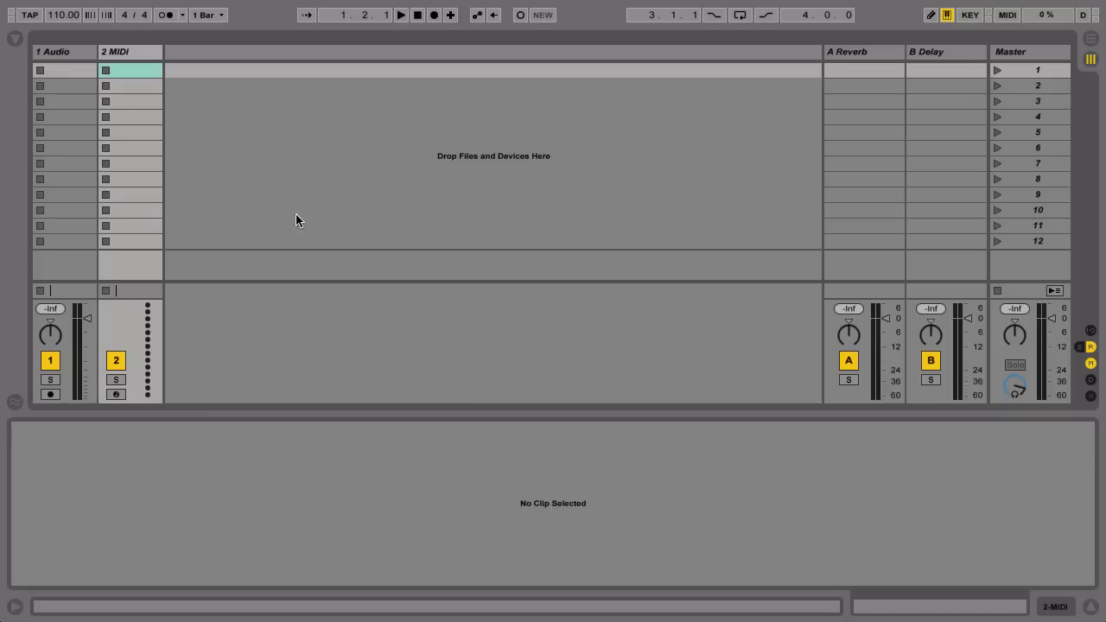
# Load Kit-Core LD.adg from the Browser's Drums category onto track 2
pyautogui.click(16, 42)
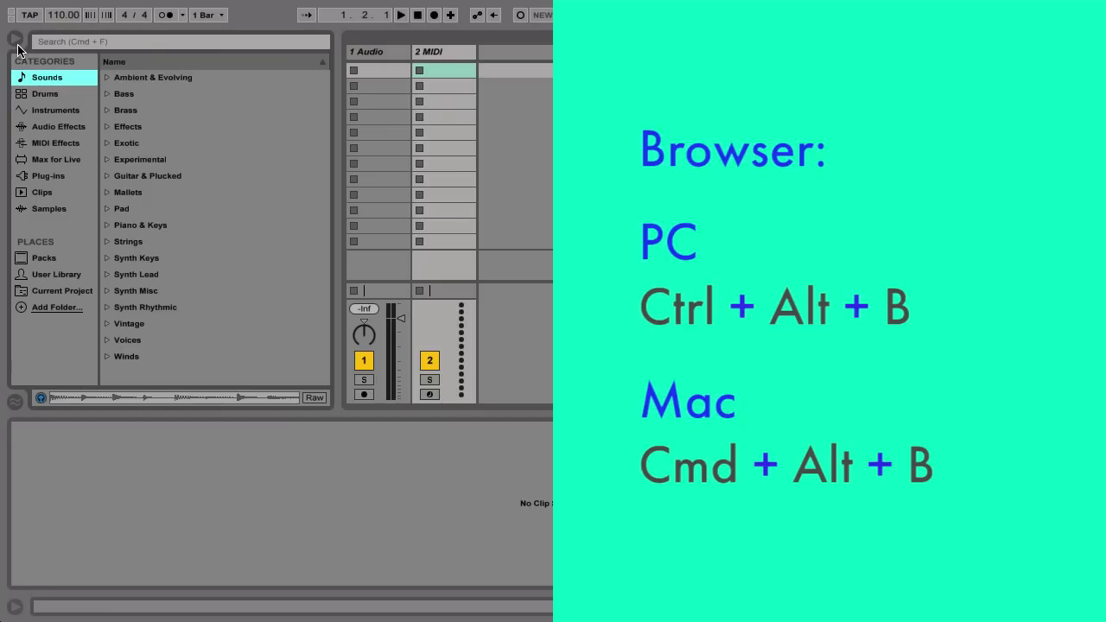
pyautogui.click(38, 95)
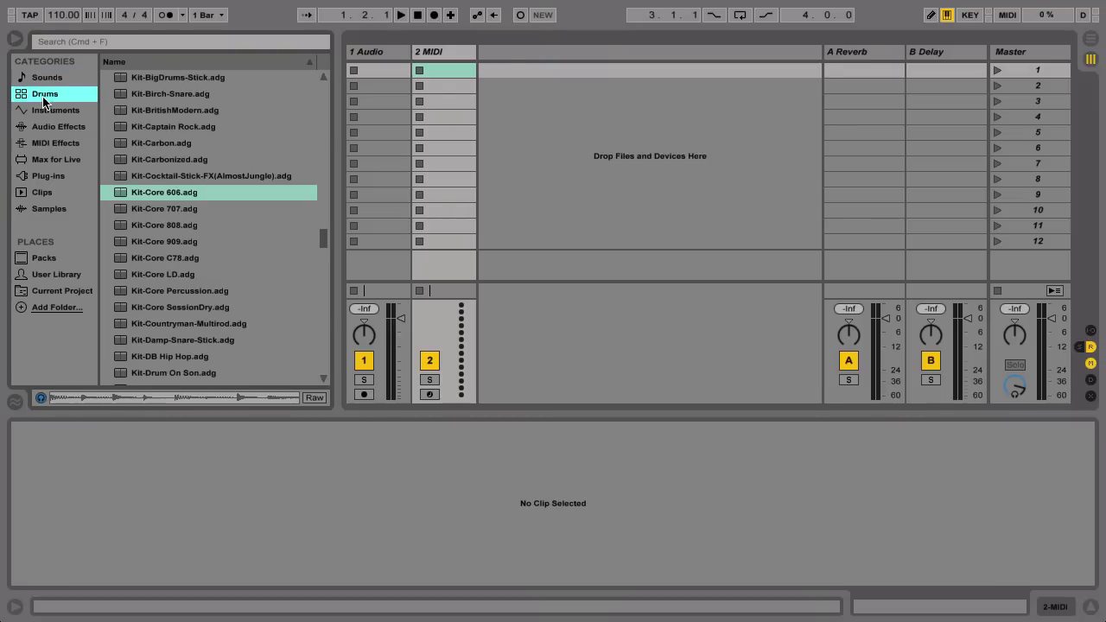
pyautogui.click(163, 275)
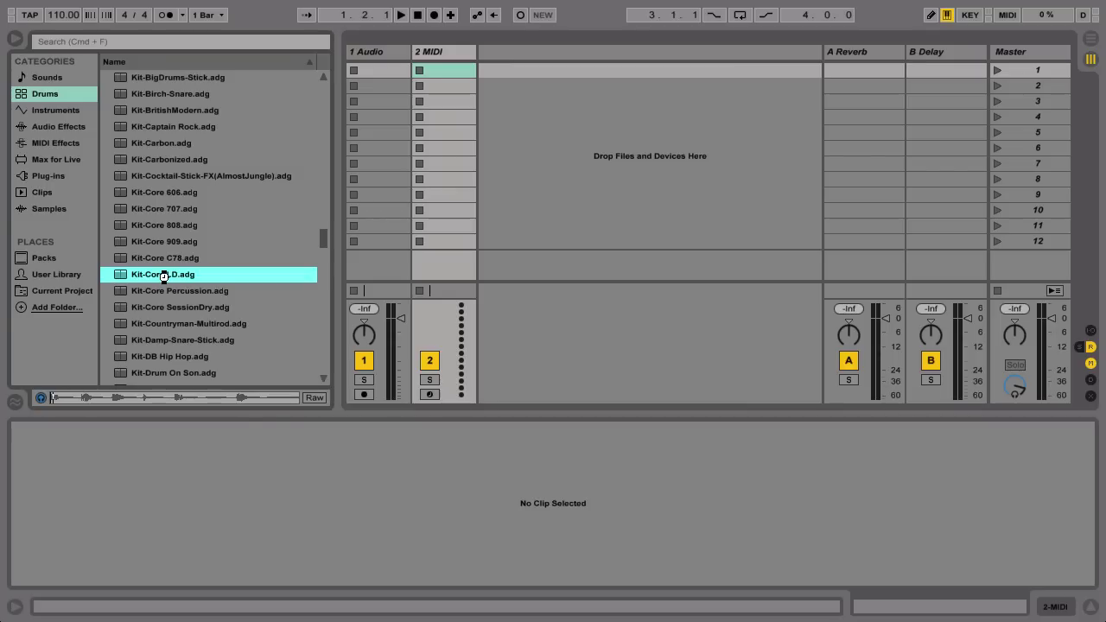
pyautogui.doubleClick(164, 274)
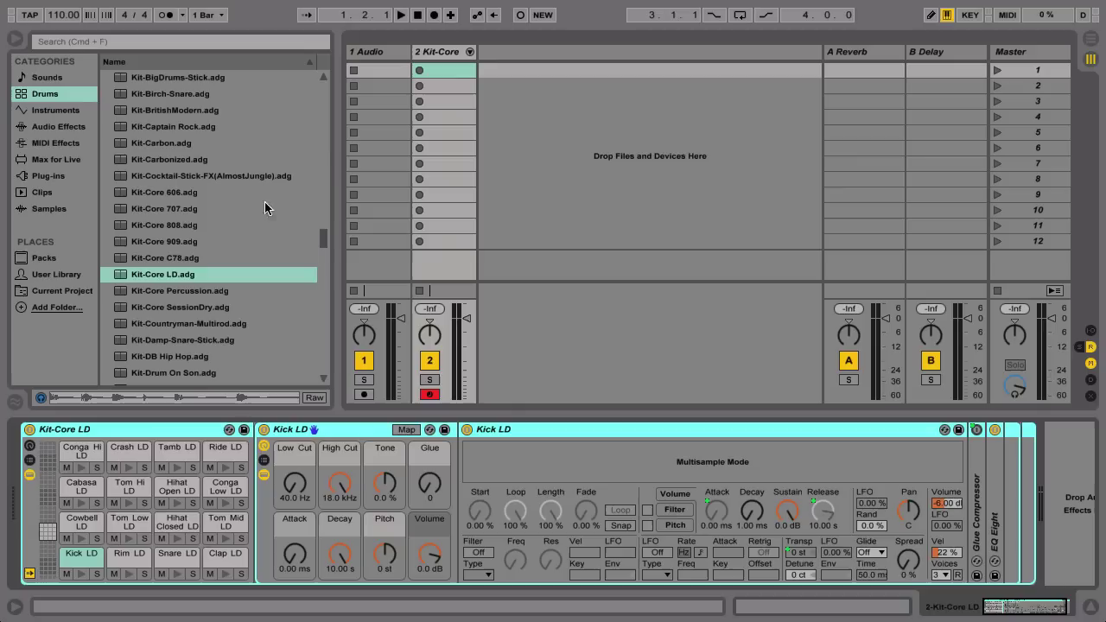
# Create a one-bar clip with Kick LD on beats 1 and 3, Rim LD on 2 and 4, and audition it
pyautogui.doubleClick(437, 70)
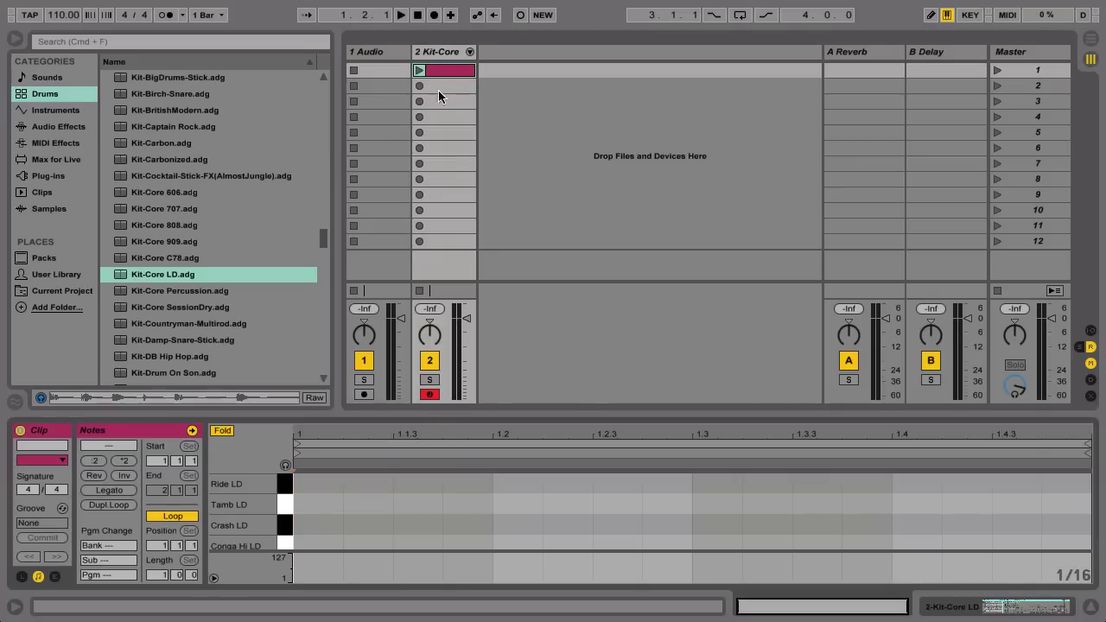
pyautogui.moveTo(534, 417); pyautogui.dragTo(521, 147)
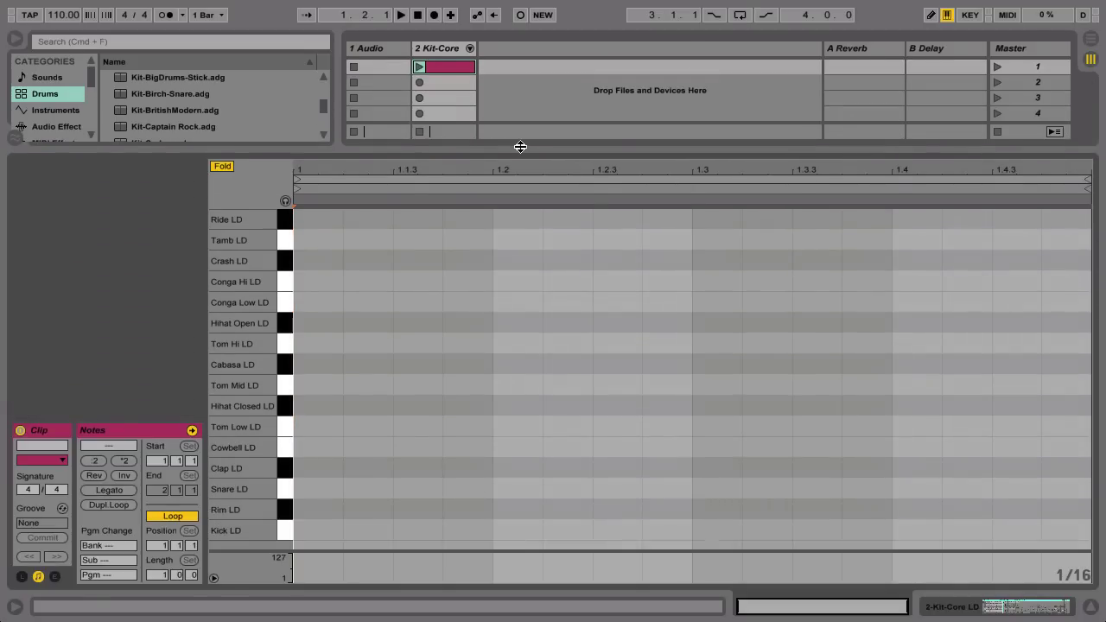
pyautogui.click(318, 529)
pyautogui.click(516, 510)
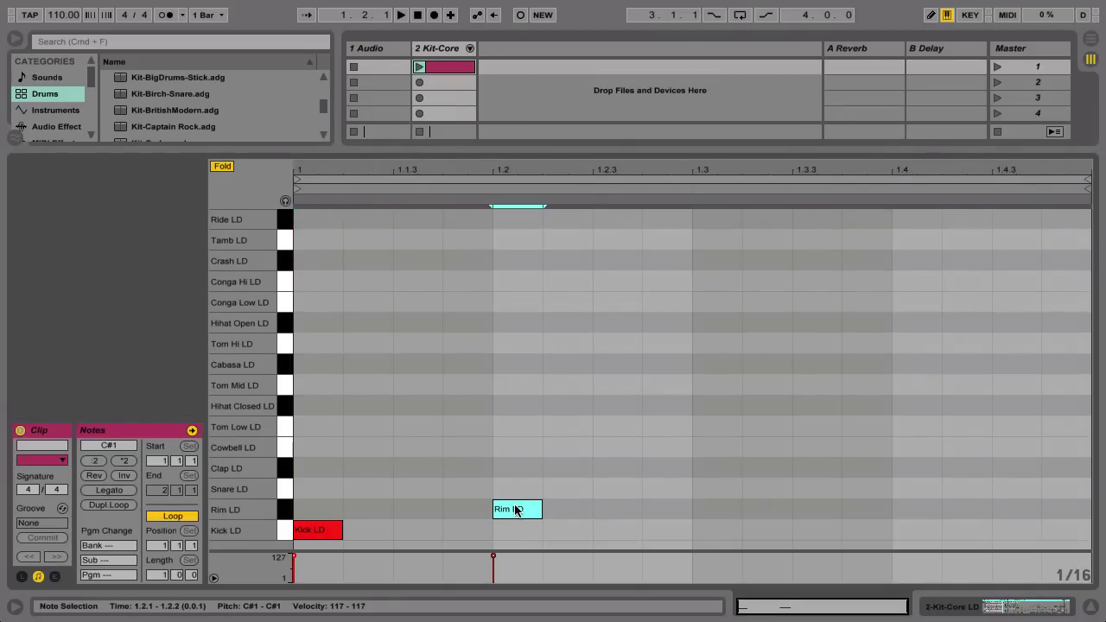
pyautogui.click(713, 531)
pyautogui.click(907, 509)
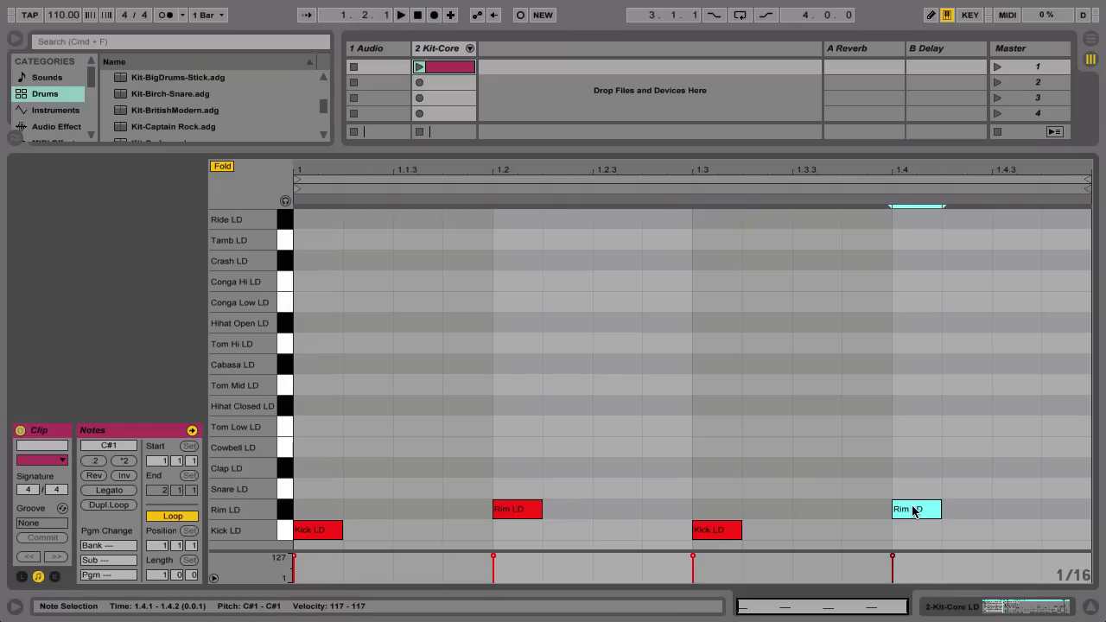
pyautogui.click(419, 67)
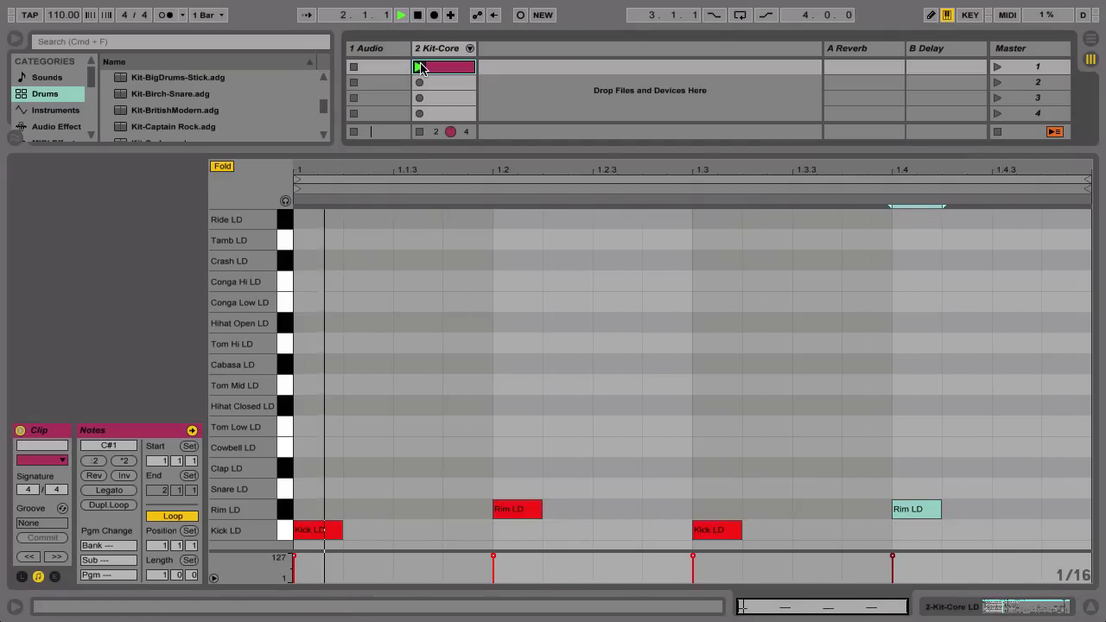
pyautogui.click(421, 15)
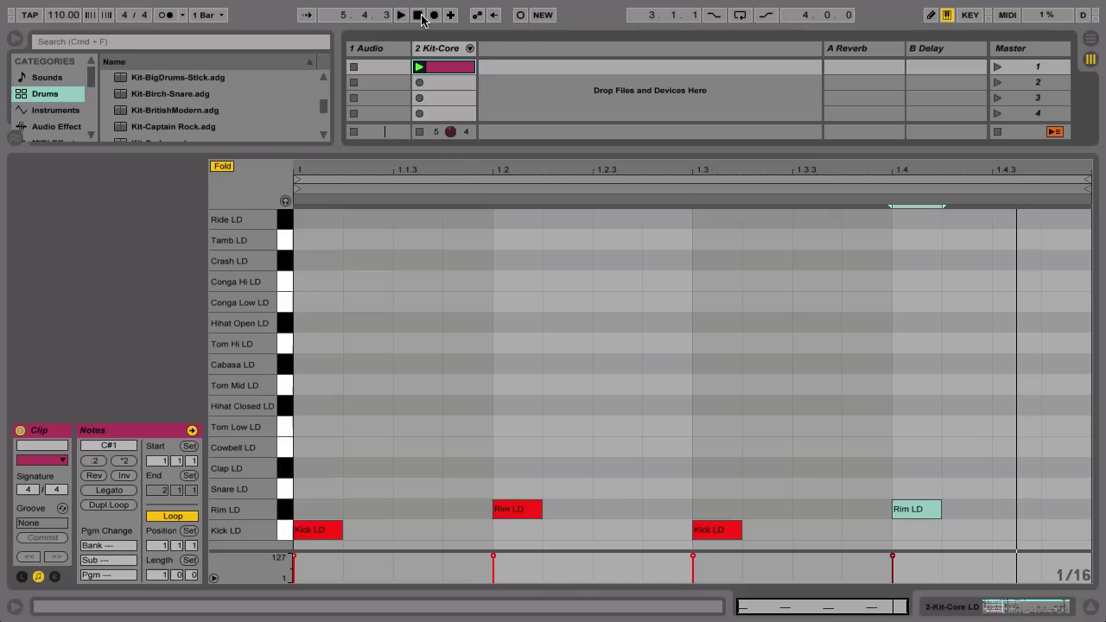
# In Draw Mode, replace the Rim LD hits on beats 2 and 4 with Snare LD notes
pyautogui.press('b')
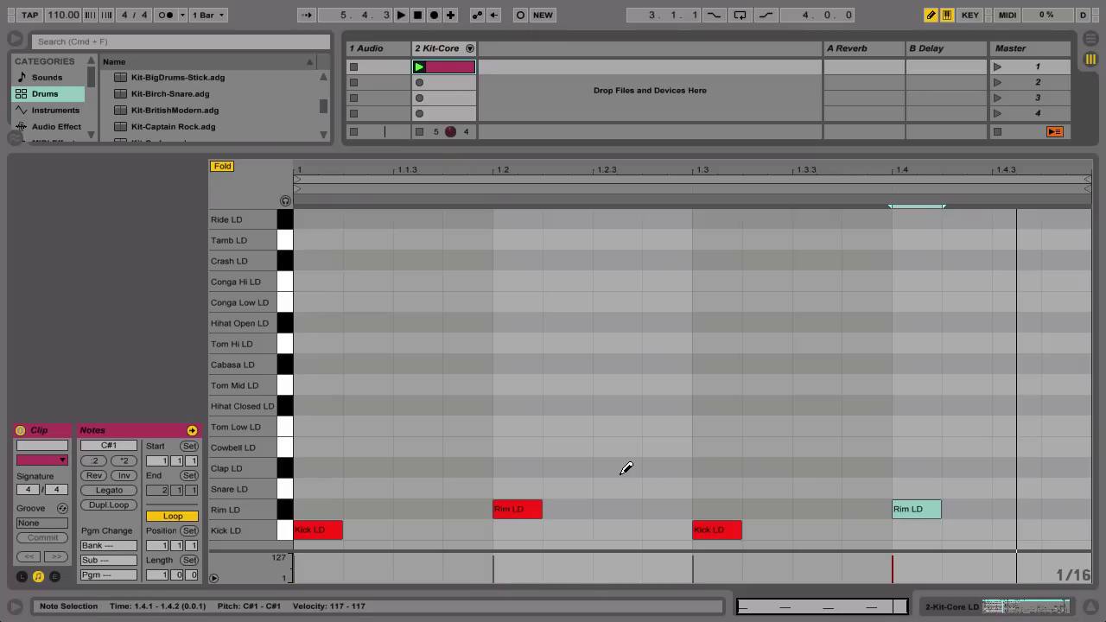
pyautogui.click(534, 506)
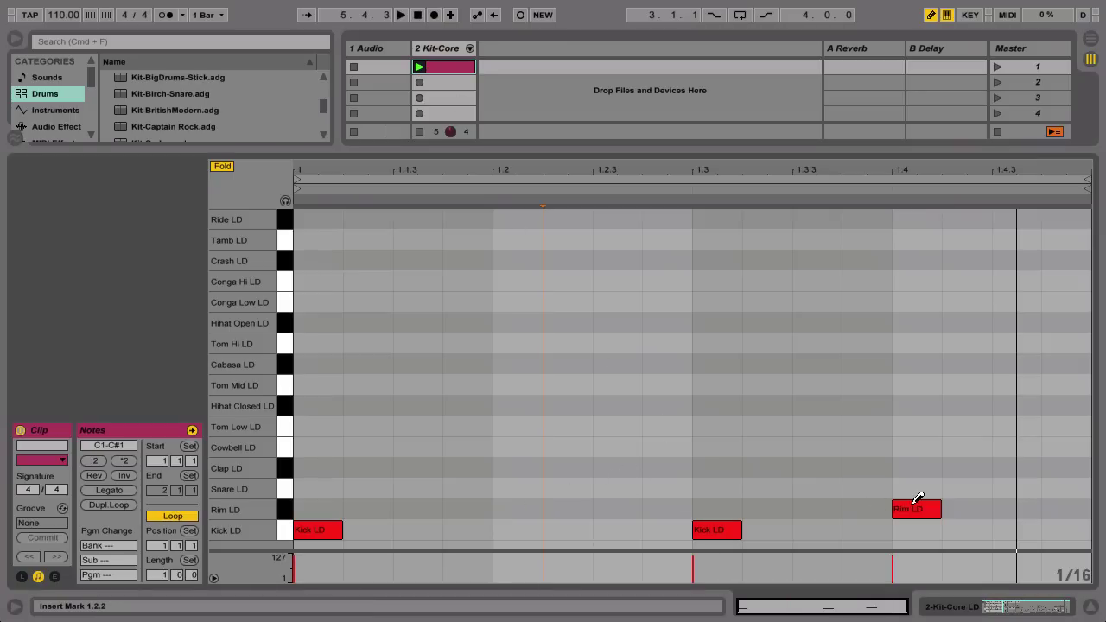
pyautogui.click(916, 509)
pyautogui.click(537, 487)
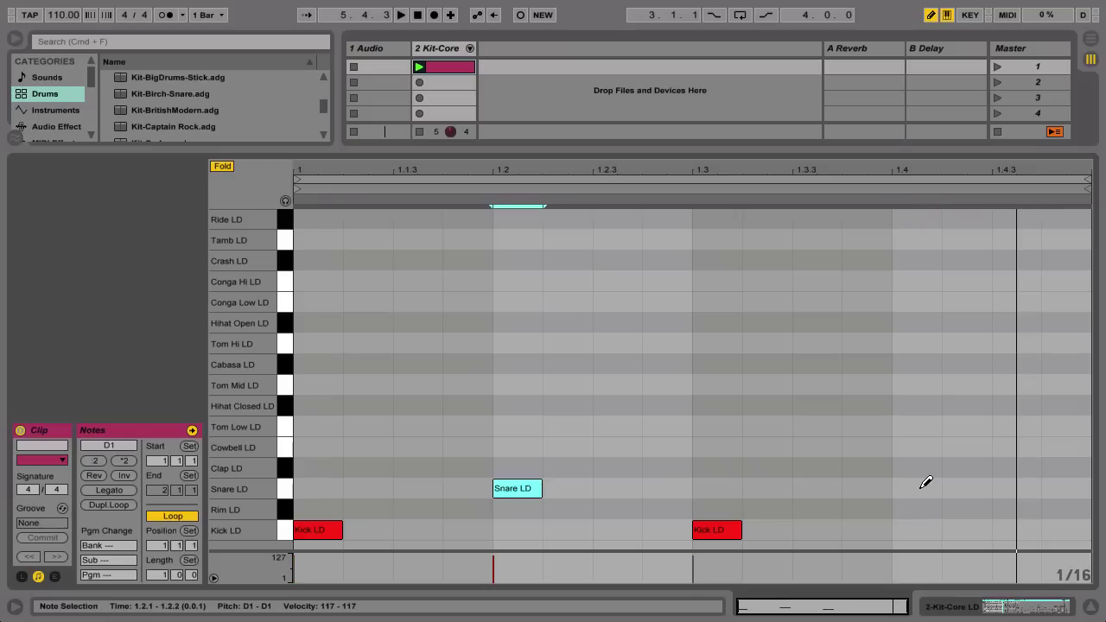
pyautogui.click(916, 487)
# Make the kick syncopated with notes at 1.1.2, 1.2.3 and 1.2.4, dropping the beat-3 kick
pyautogui.click(649, 529)
pyautogui.click(605, 529)
pyautogui.click(720, 526)
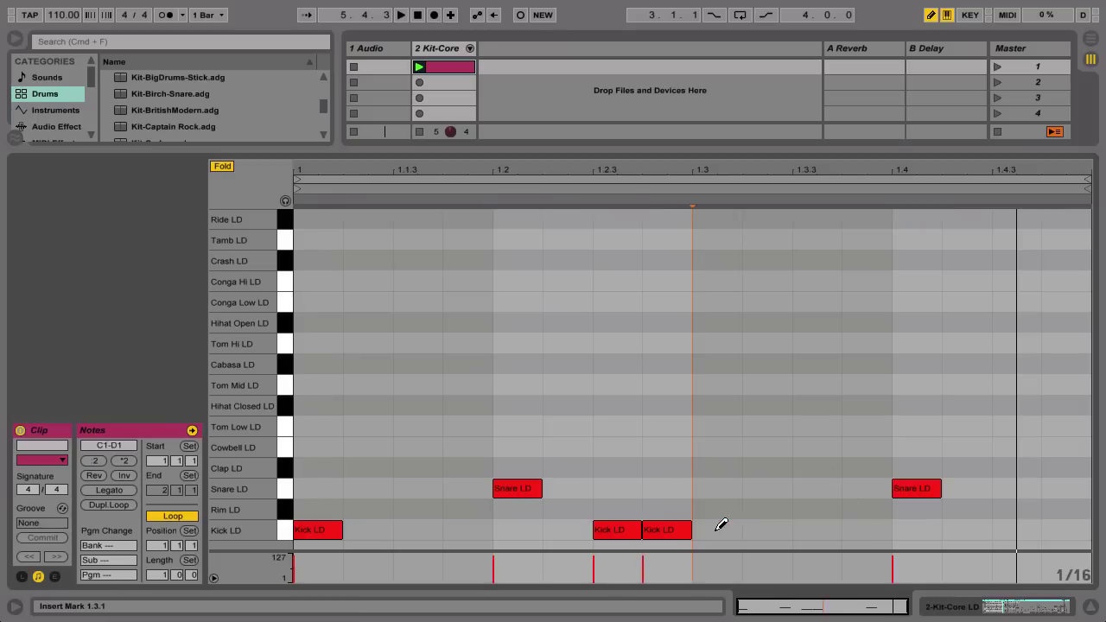
pyautogui.click(366, 529)
# Draw Hihat Closed LD notes on every eighth note from 1.1 to 1.4.3
pyautogui.click(315, 404)
pyautogui.click(420, 403)
pyautogui.click(516, 402)
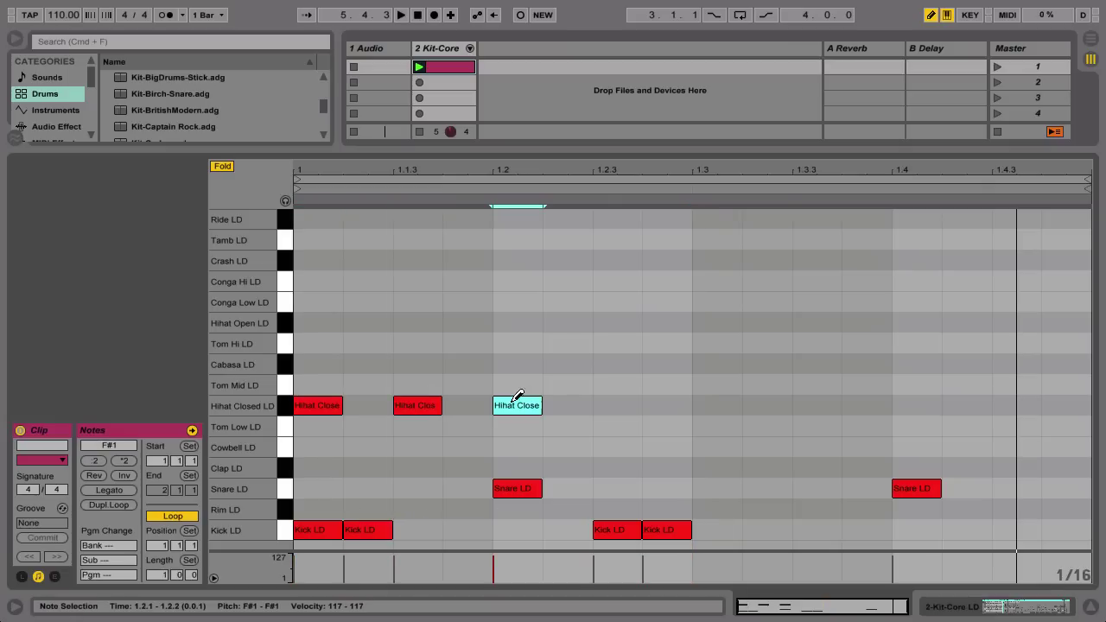
pyautogui.click(617, 404)
pyautogui.click(717, 403)
pyautogui.click(817, 403)
pyautogui.click(917, 403)
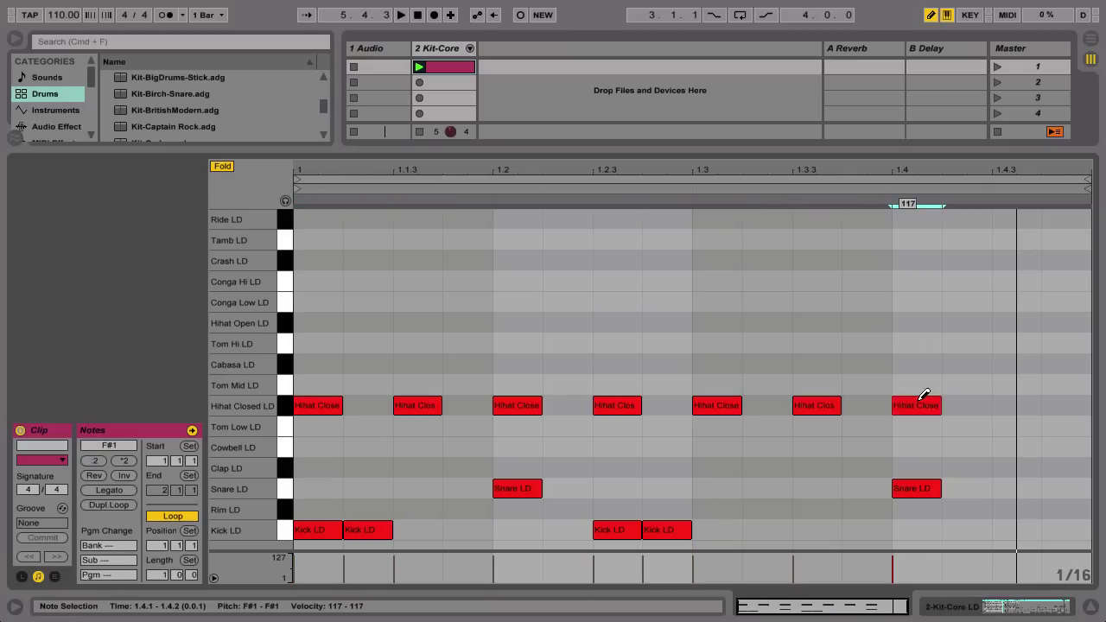
pyautogui.click(1015, 401)
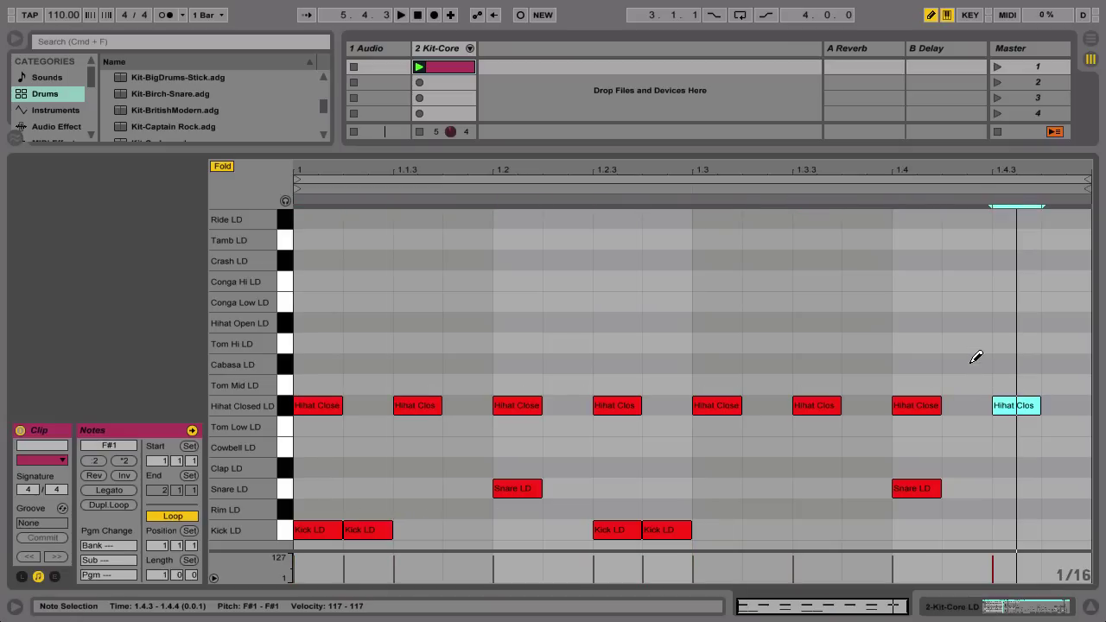
# Toggle Draw Mode and settle the note grid back at 1/16 after trying 1/8 and 1/32
pyautogui.press('b')
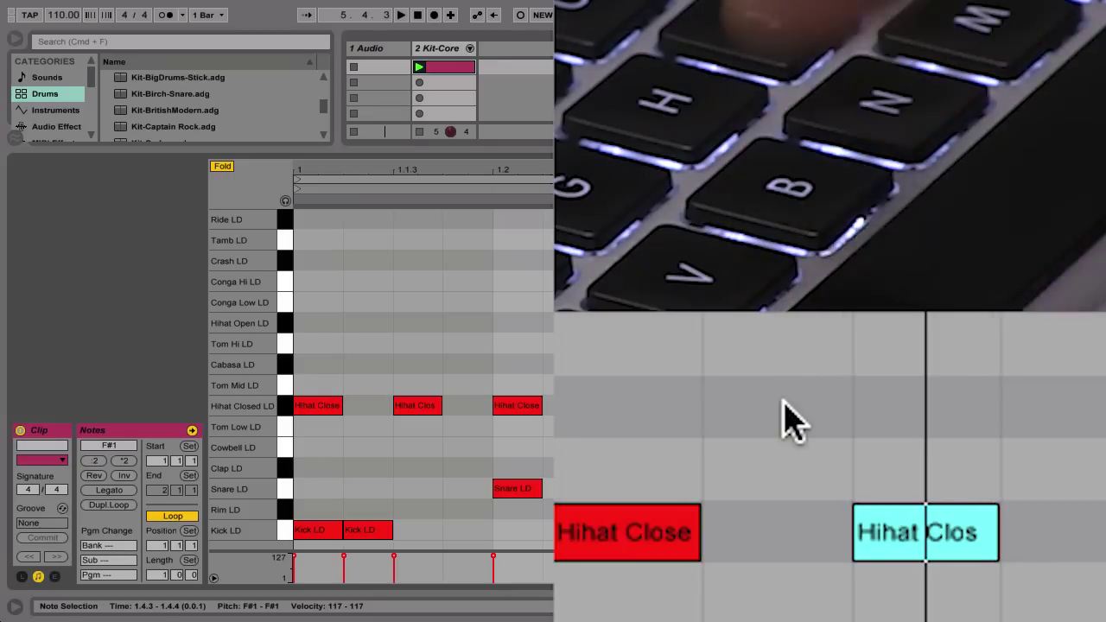
pyautogui.press('b')
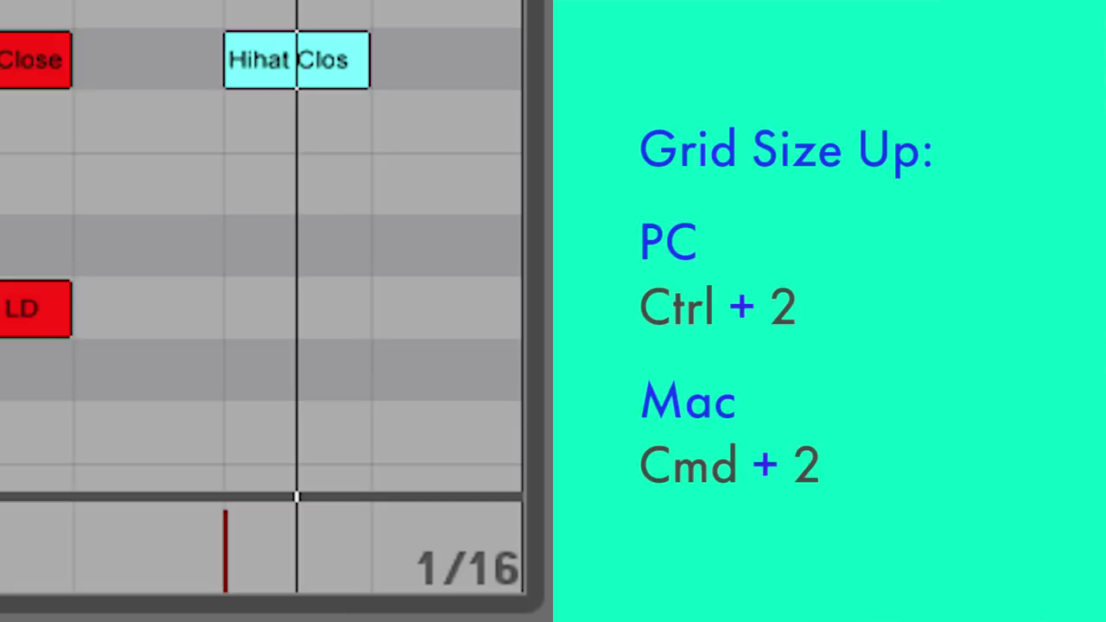
pyautogui.hotkey('ctrl', '2')
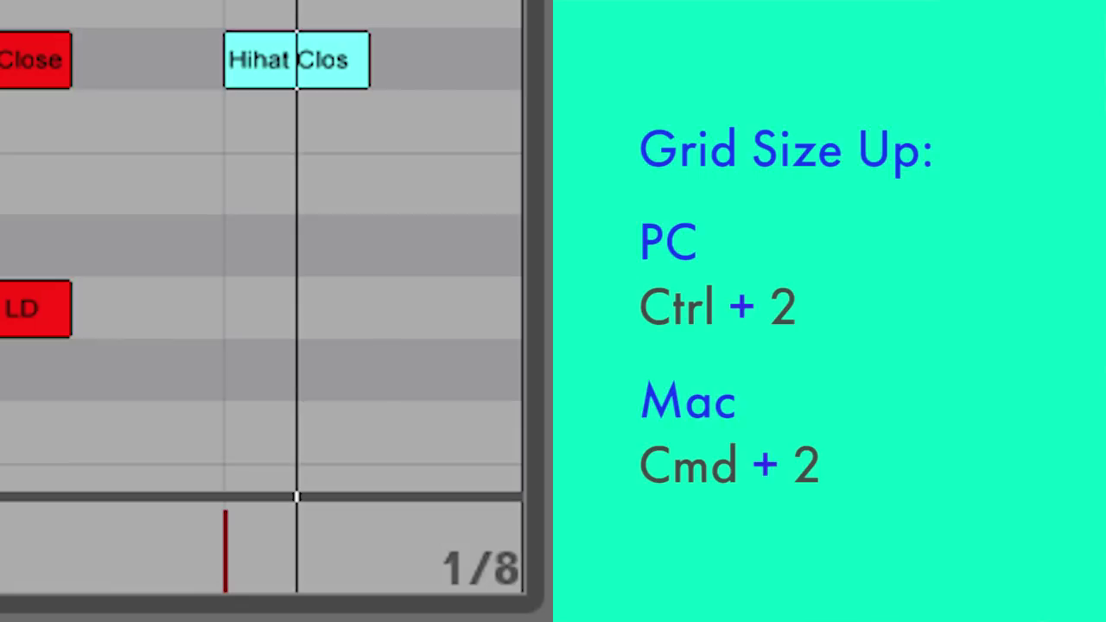
pyautogui.hotkey('ctrl', '1')
pyautogui.hotkey('ctrl', '1')
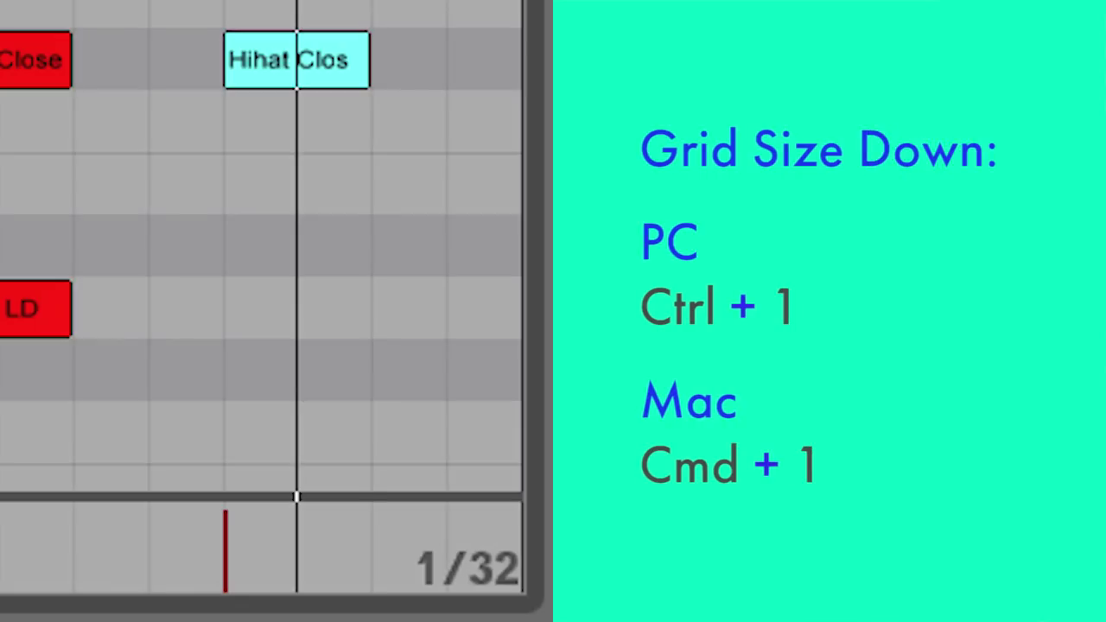
pyautogui.hotkey('ctrl', '1')
pyautogui.hotkey('ctrl', '1')
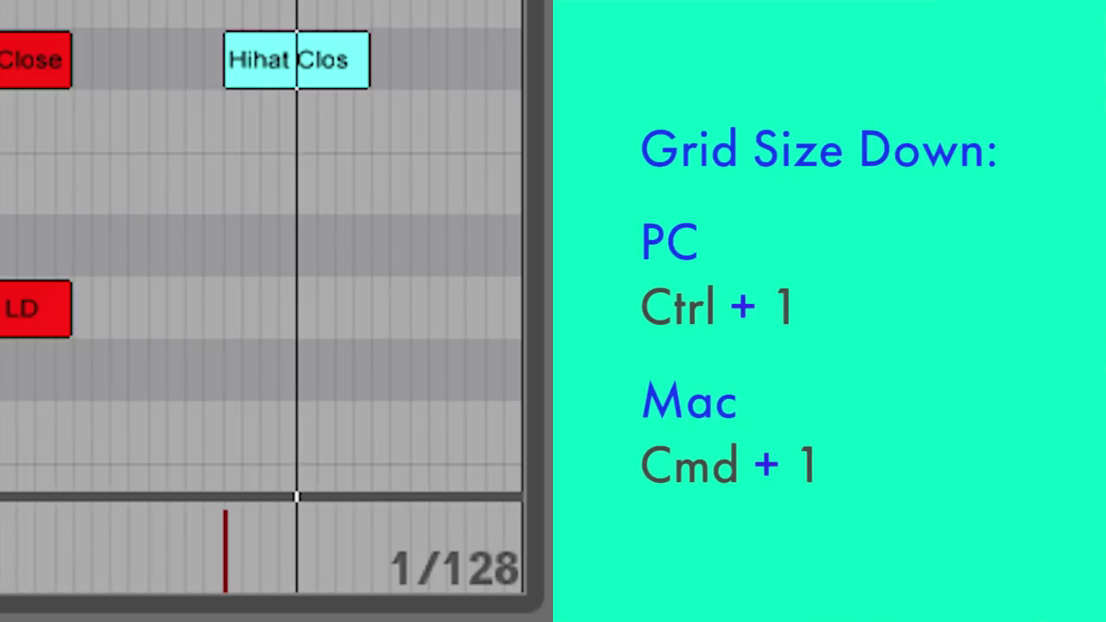
pyautogui.hotkey('ctrl', '2')
pyautogui.hotkey('ctrl', '2')
pyautogui.hotkey('ctrl', '2')
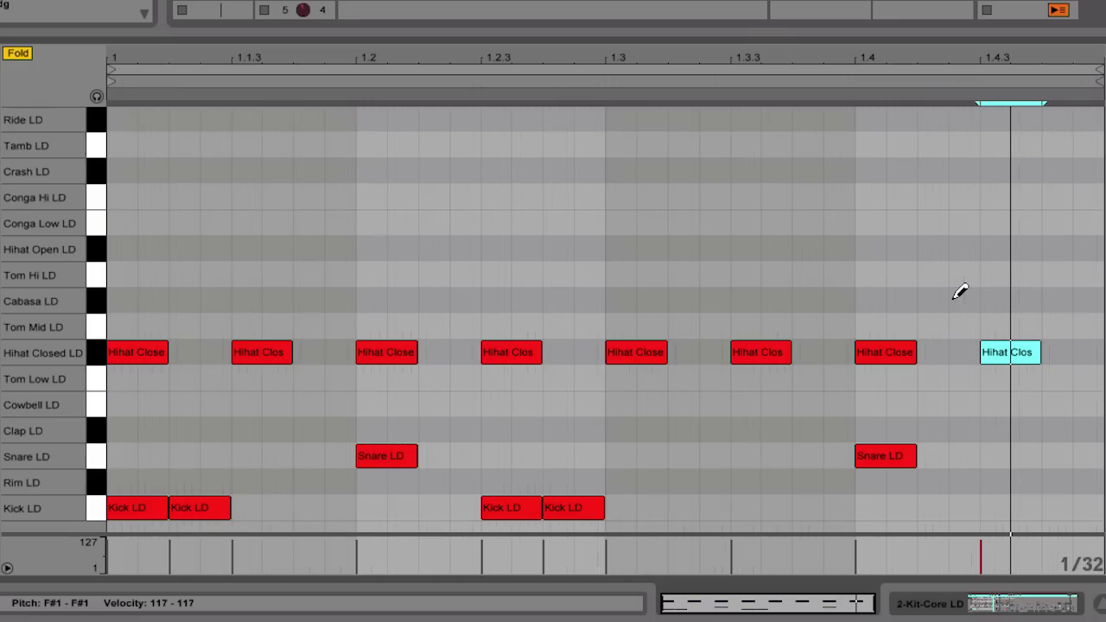
# Exit Draw Mode and lower velocities: kicks to 65 and 47, hi-hats at 1.1.3 and 1.3, snare at 1.4
pyautogui.press('b')
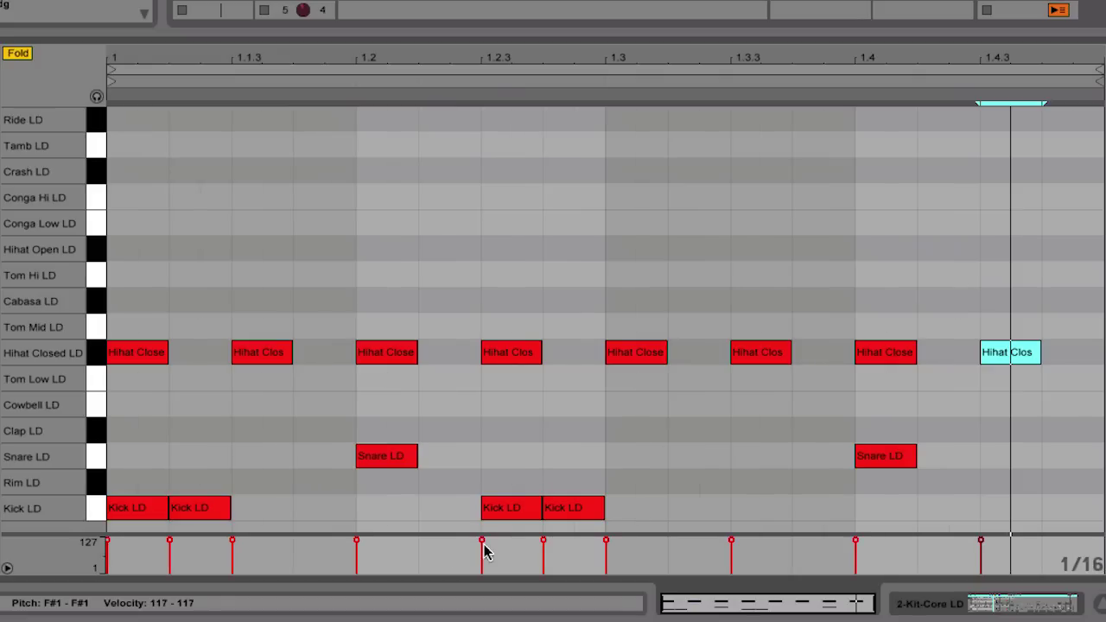
pyautogui.moveTo(483, 553); pyautogui.dragTo(484, 566)
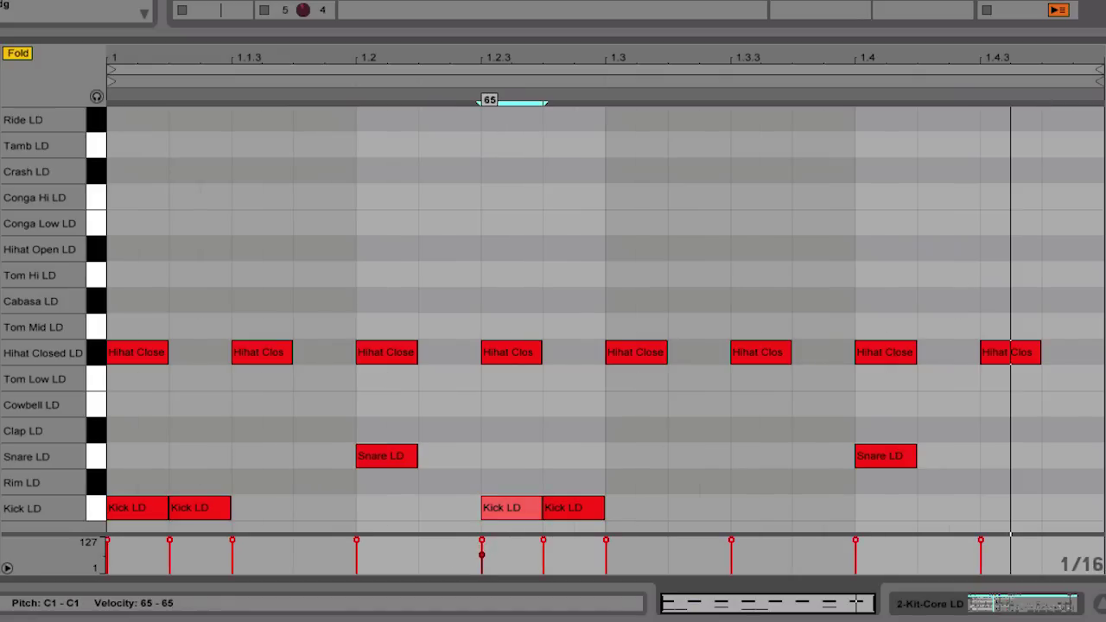
pyautogui.moveTo(108, 541); pyautogui.dragTo(107, 559)
pyautogui.moveTo(233, 538); pyautogui.dragTo(233, 551)
pyautogui.moveTo(605, 540); pyautogui.dragTo(605, 554)
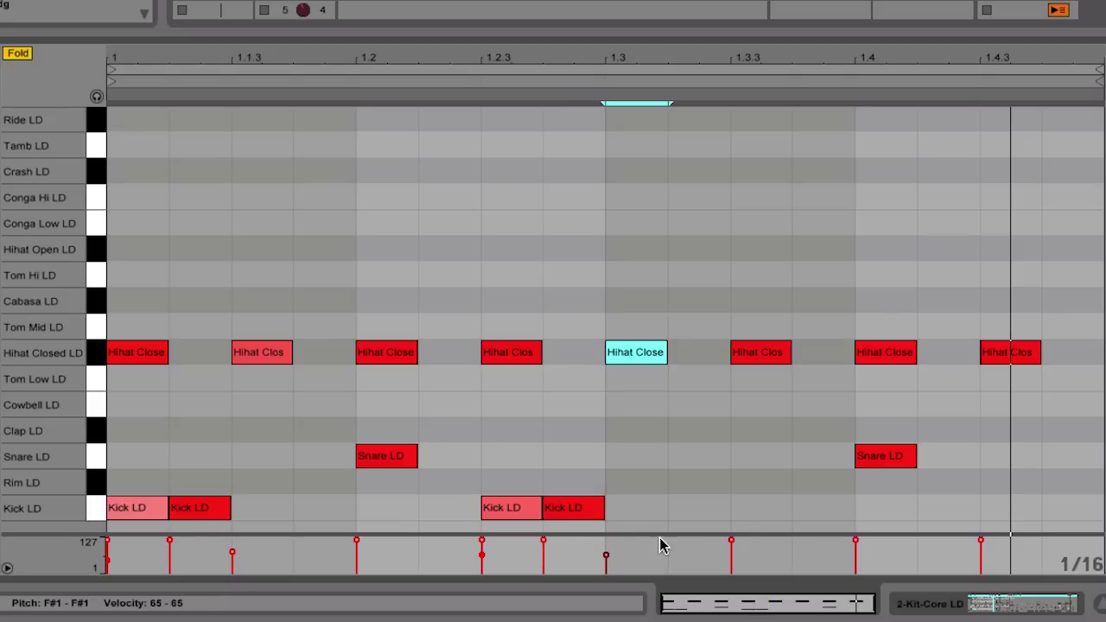
pyautogui.moveTo(856, 542); pyautogui.dragTo(856, 558)
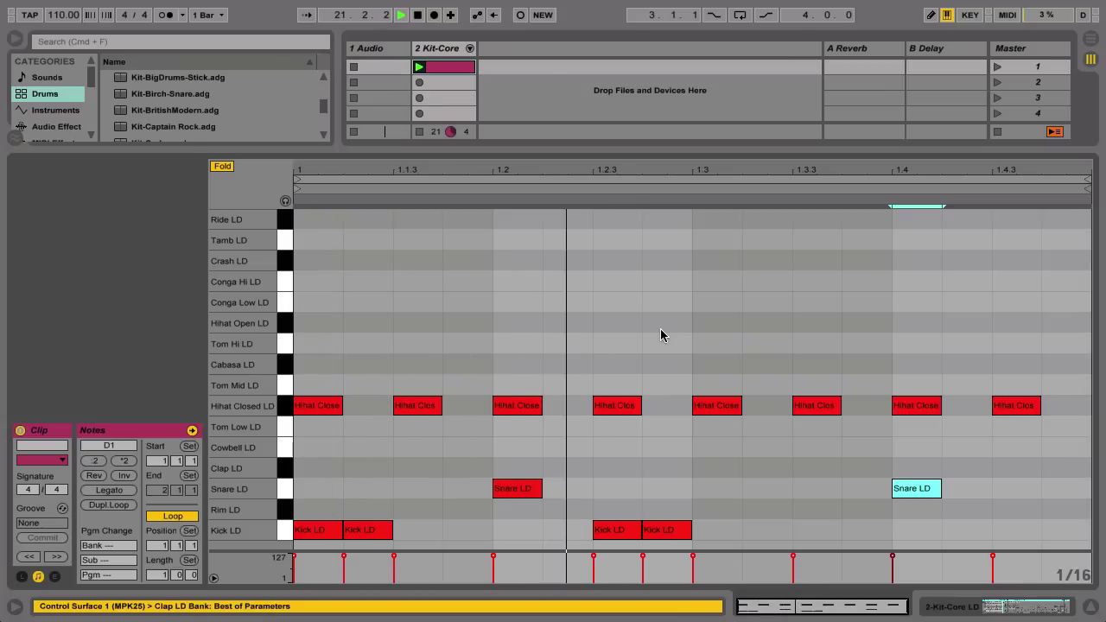
# Turn on Session Record and play clap hits into the looping drum clip
pyautogui.click(520, 15)
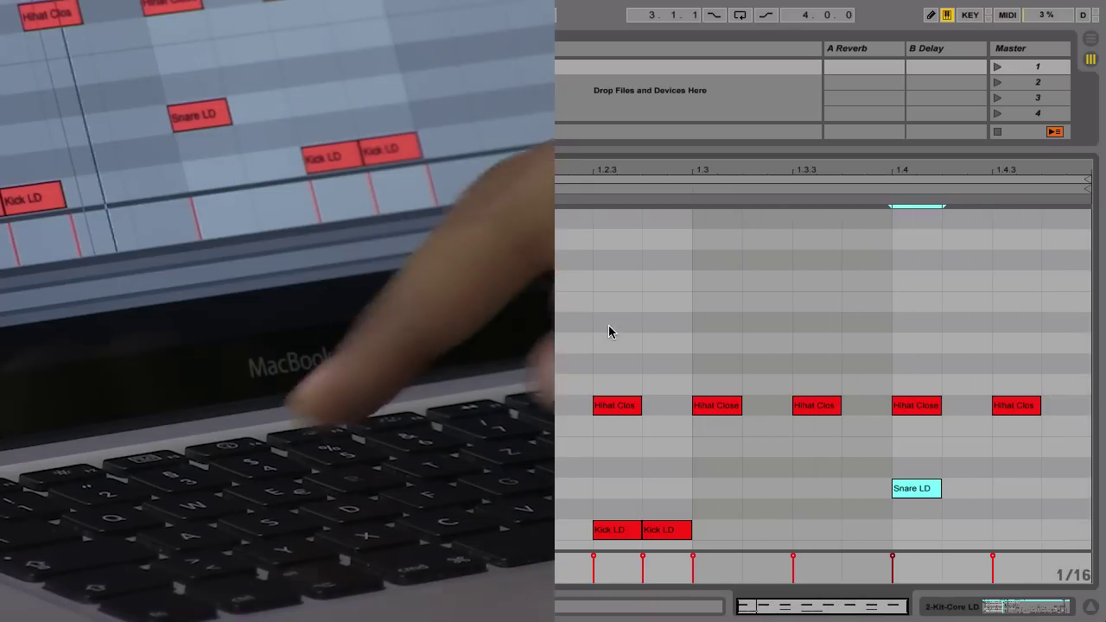
pyautogui.press('e')
pyautogui.press('e')
pyautogui.press('e')
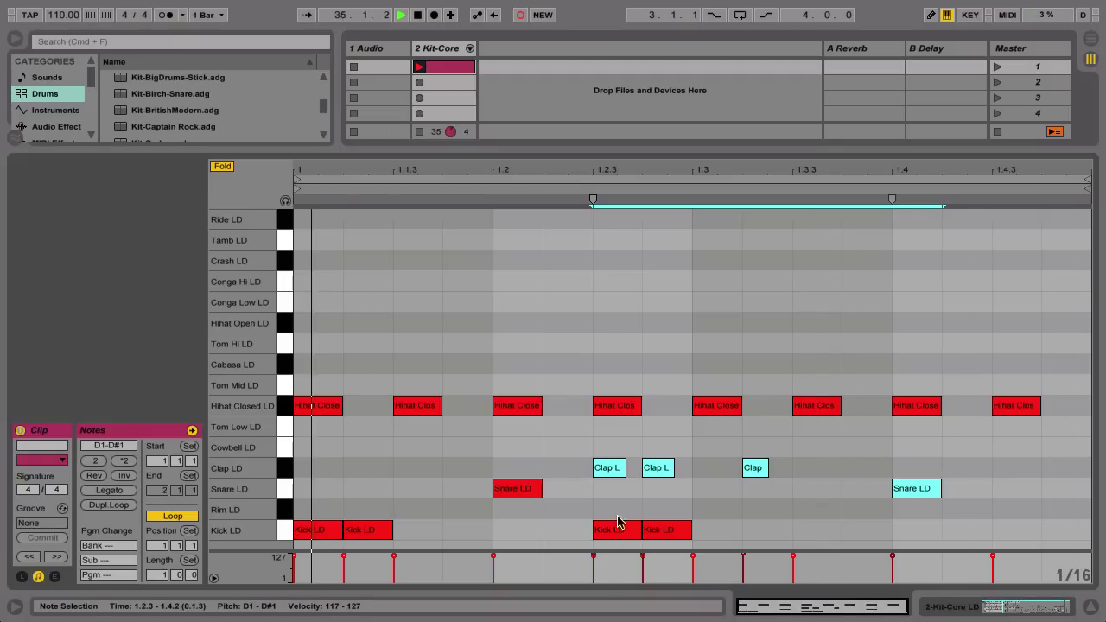
pyautogui.press('s')
# Delete the three recorded clap notes and the closed hi-hat at 1.4.3, then exit Draw Mode
pyautogui.click(622, 467)
pyautogui.click(660, 467)
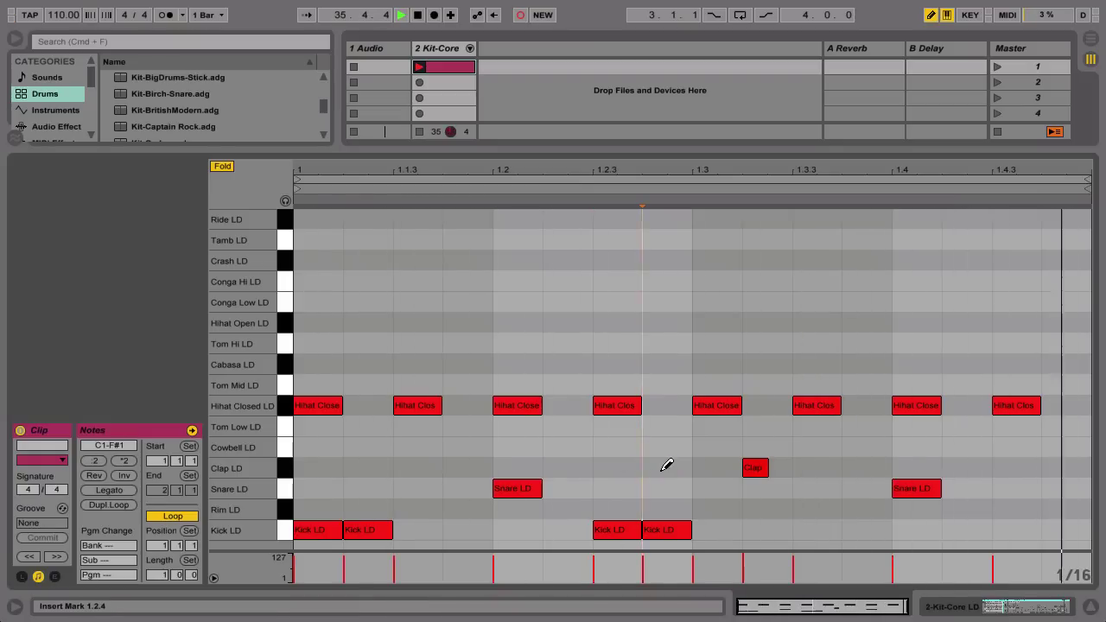
pyautogui.click(754, 468)
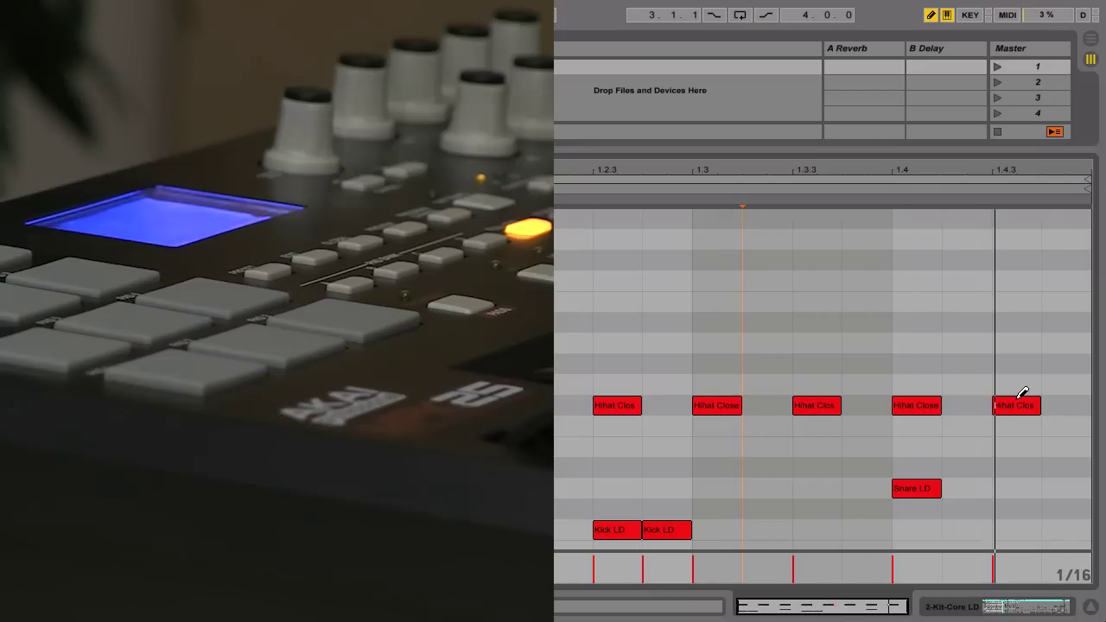
pyautogui.click(1019, 400)
pyautogui.press('b')
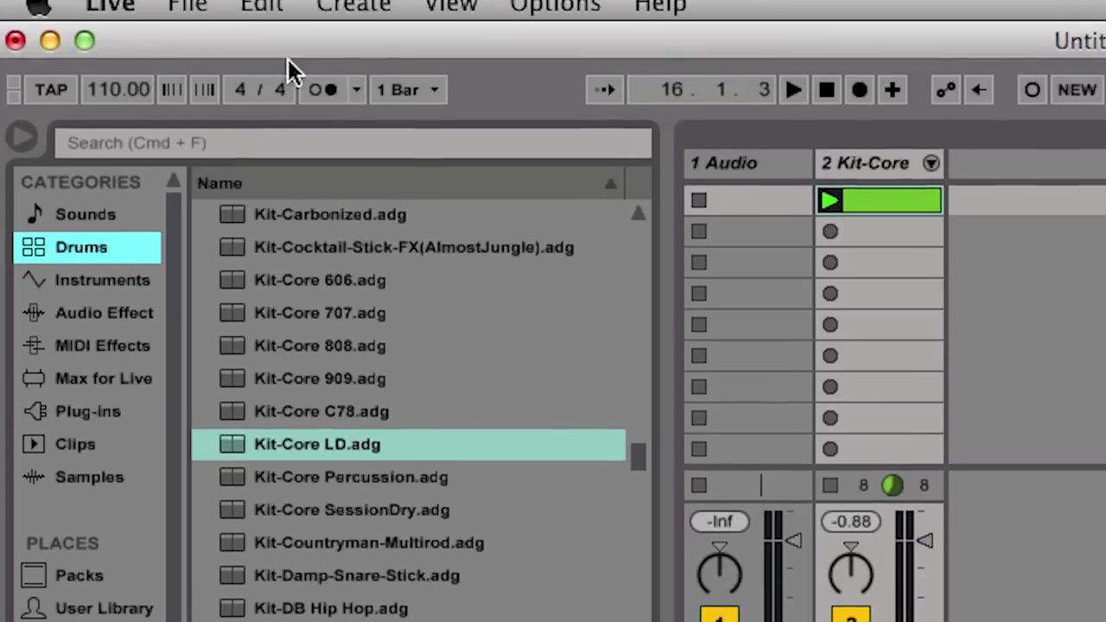
# Insert a new MIDI track, 3 MIDI, from the Create menu
pyautogui.click(349, 3)
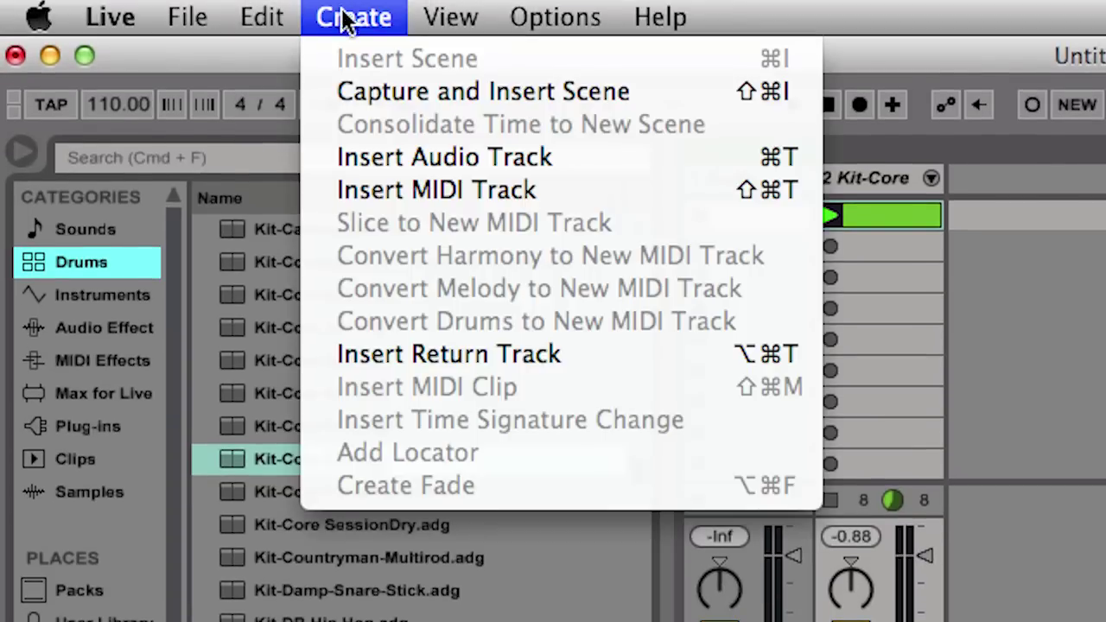
pyautogui.click(367, 187)
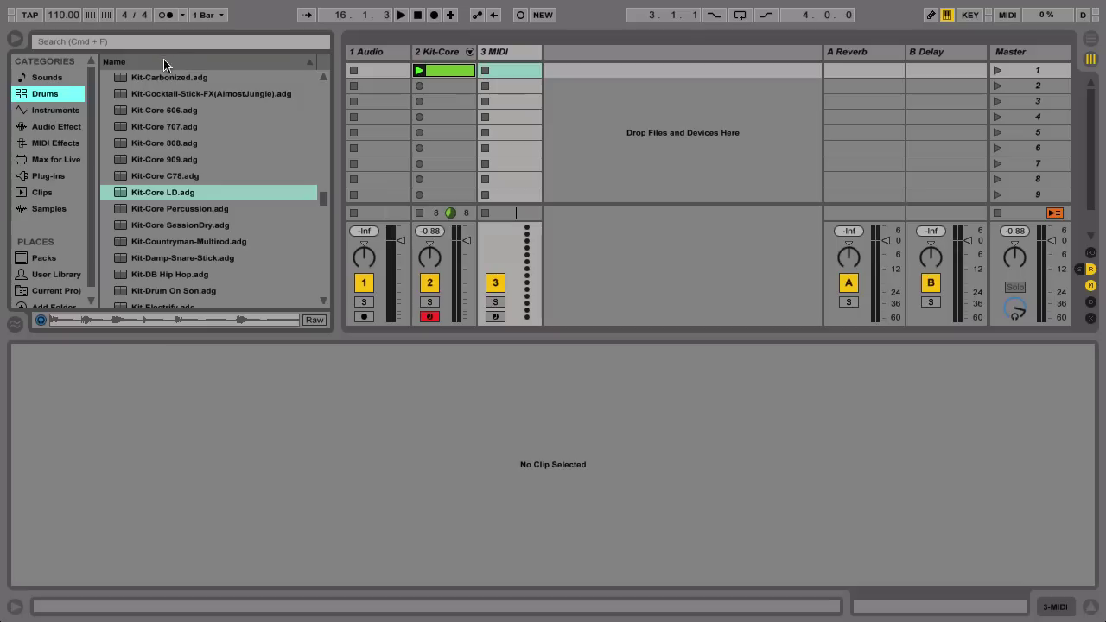
# Load Grand Piano.adg from Instruments > Instrument Rack > Piano & Keys onto track 3
pyautogui.click(58, 112)
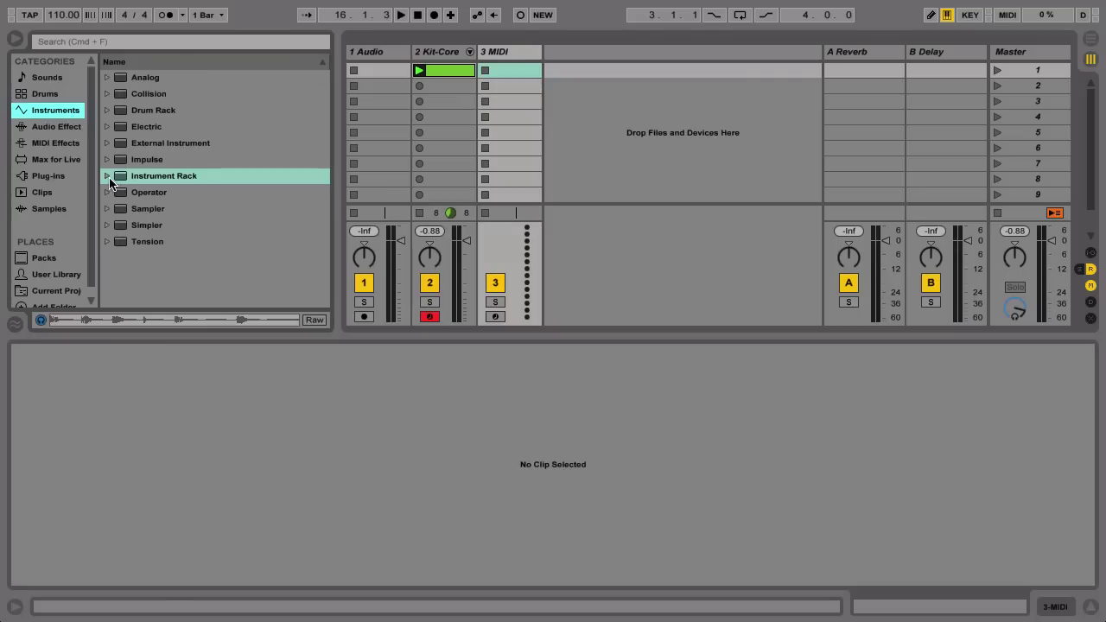
pyautogui.click(107, 176)
pyautogui.scroll(-5, 148, 176)
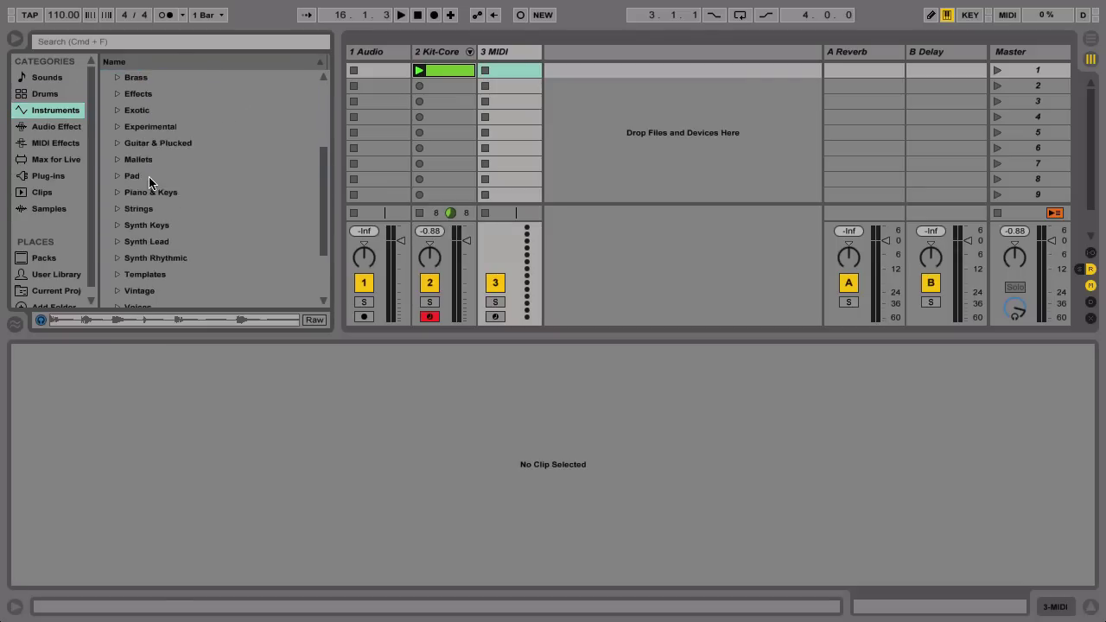
pyautogui.click(148, 176)
pyautogui.scroll(-6, 148, 176)
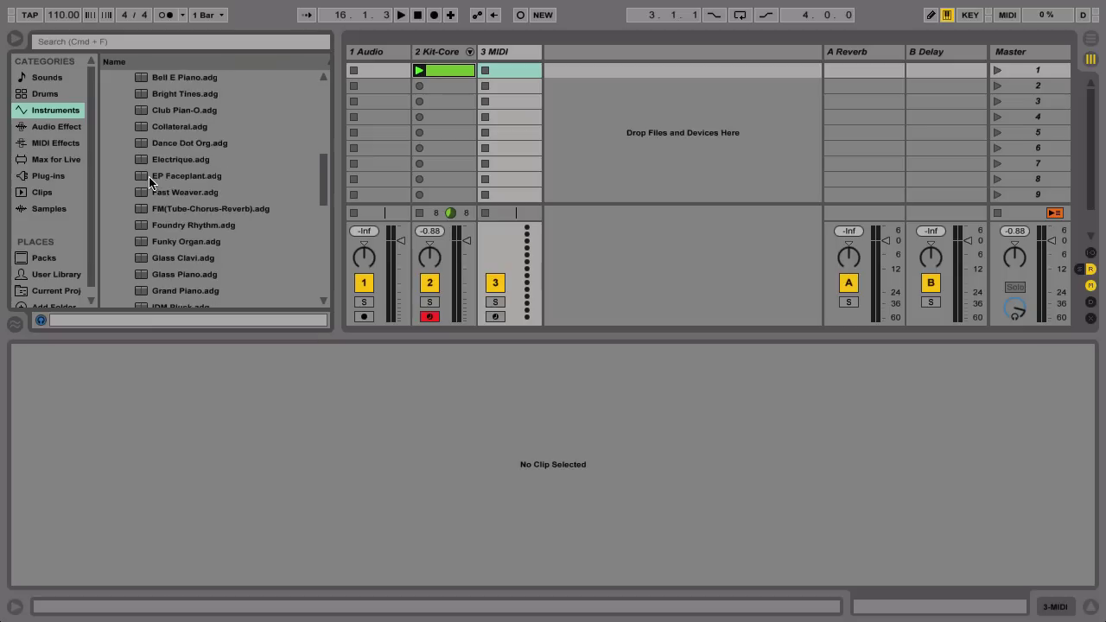
pyautogui.scroll(-1, 149, 176)
pyautogui.doubleClick(149, 191)
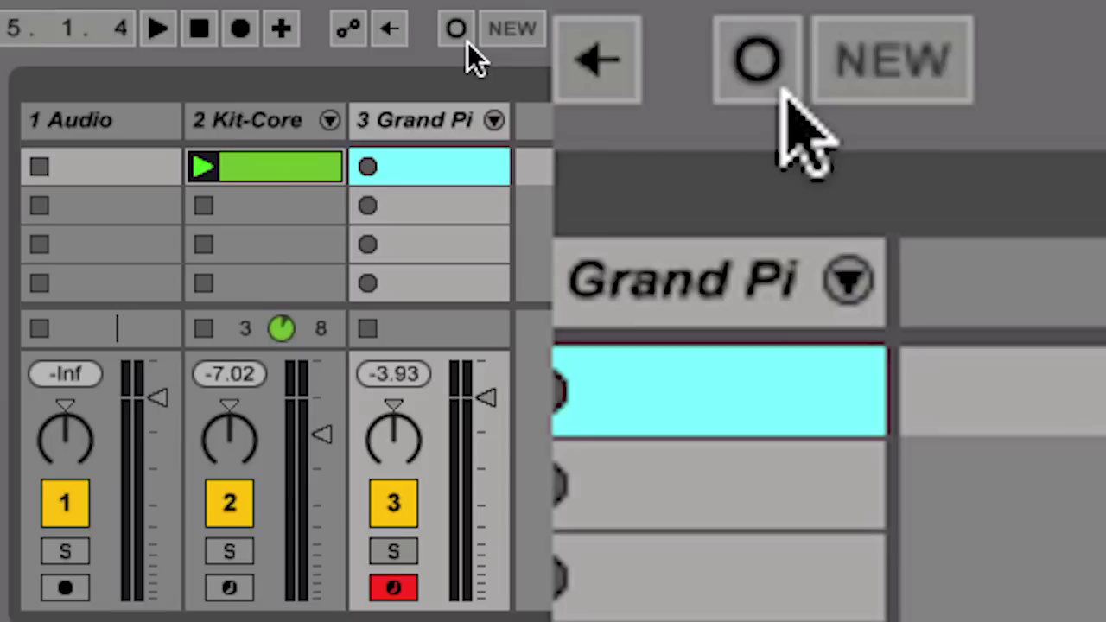
# Start Session Record to capture piano chords on the Grand Piano track
pyautogui.click(468, 42)
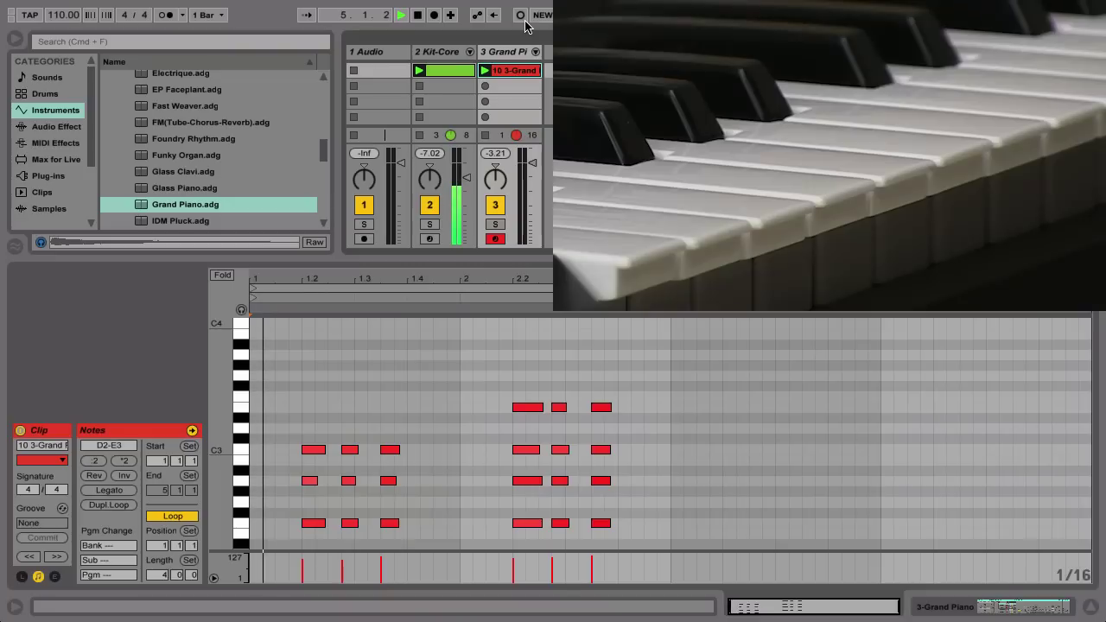
# Overdub chords into bars 3 and 4 of the 10 3-Grand clip, then start another overdub pass
pyautogui.click(522, 18)
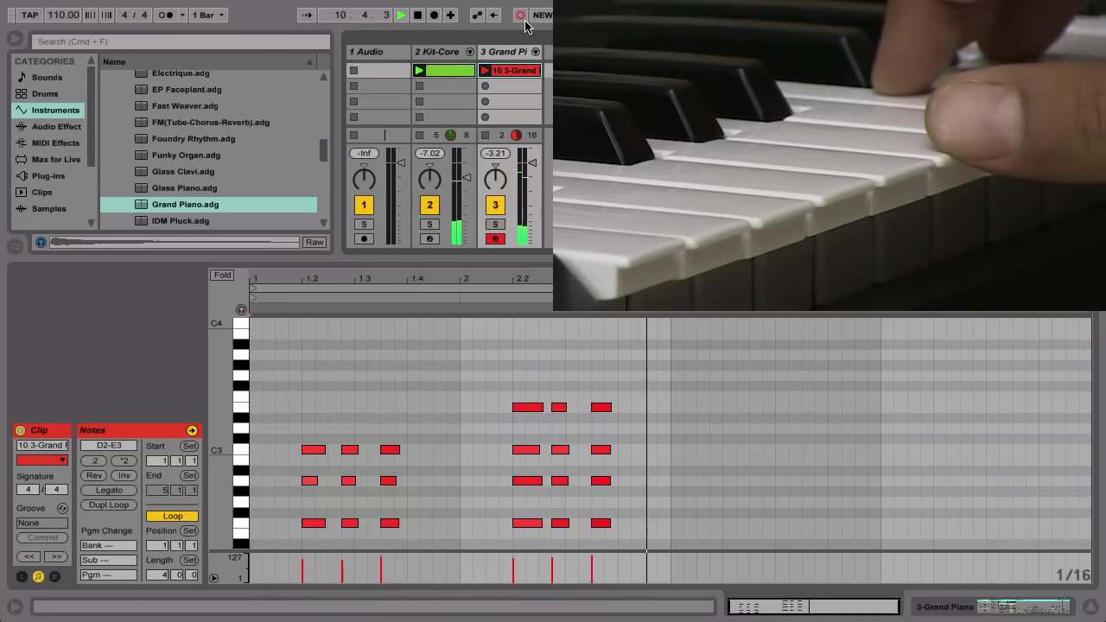
pyautogui.click(520, 15)
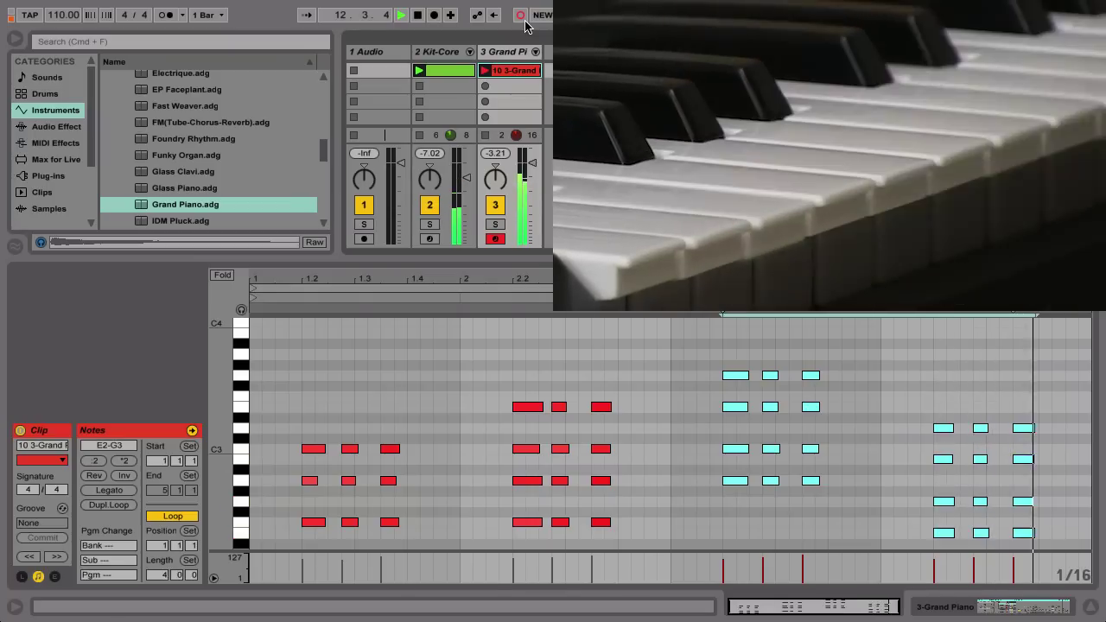
pyautogui.click(521, 16)
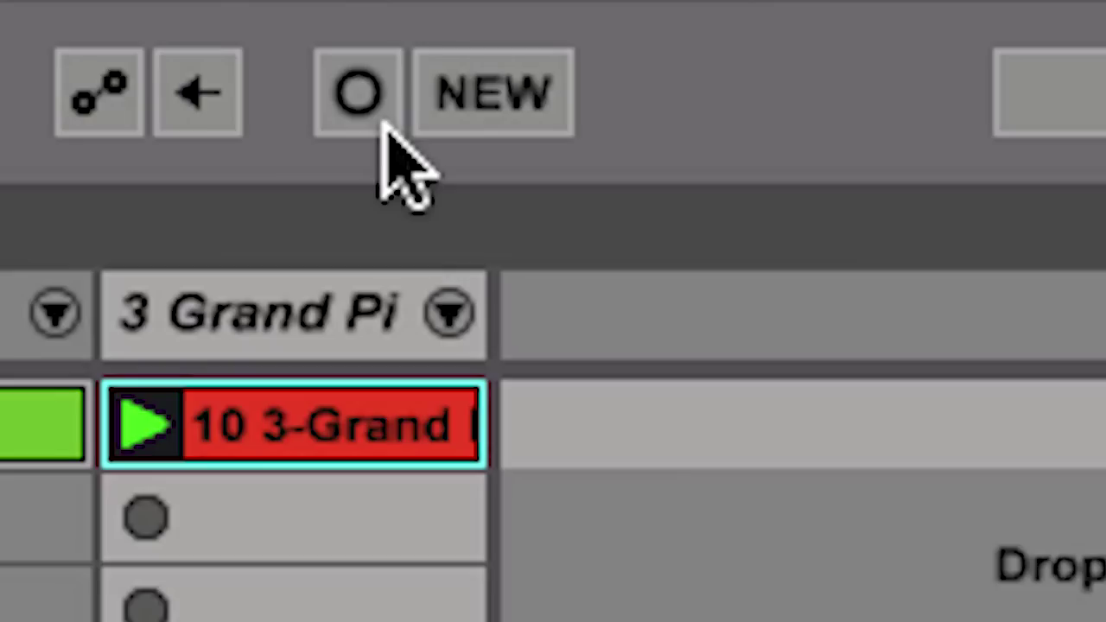
pyautogui.click(381, 121)
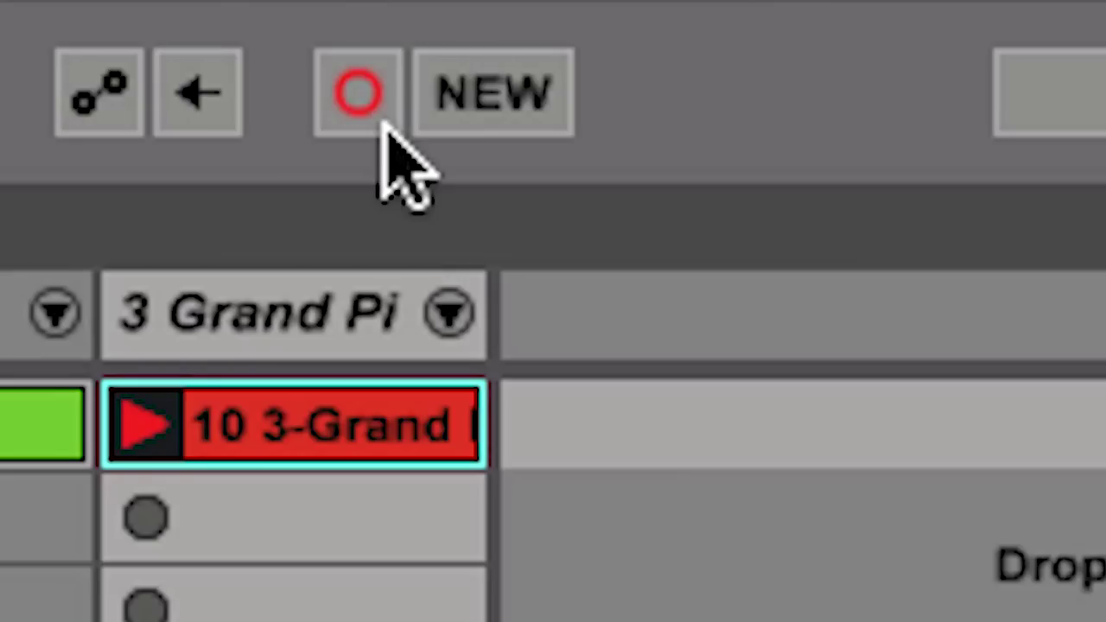